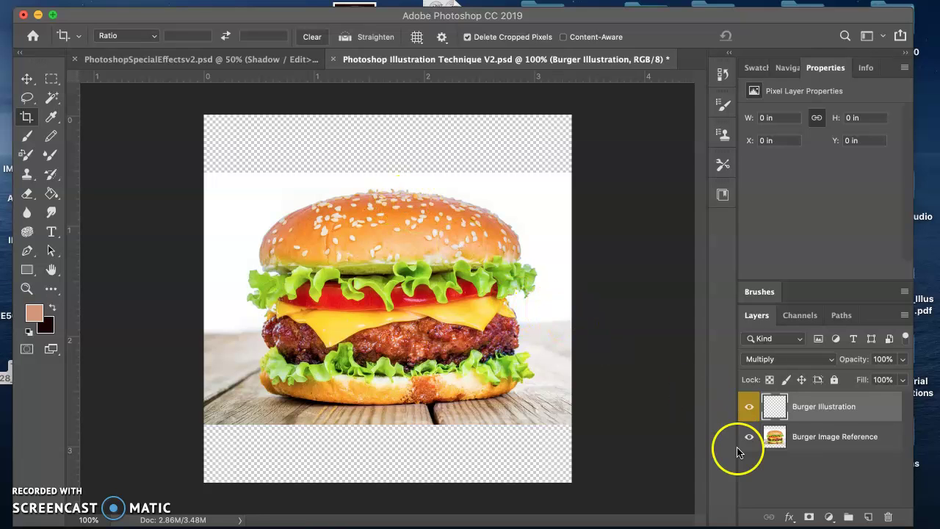
Open the Filter Gallery for the Burger Image Reference layer and choose the Cutout filter from the Artistic set
left_click(828, 445)
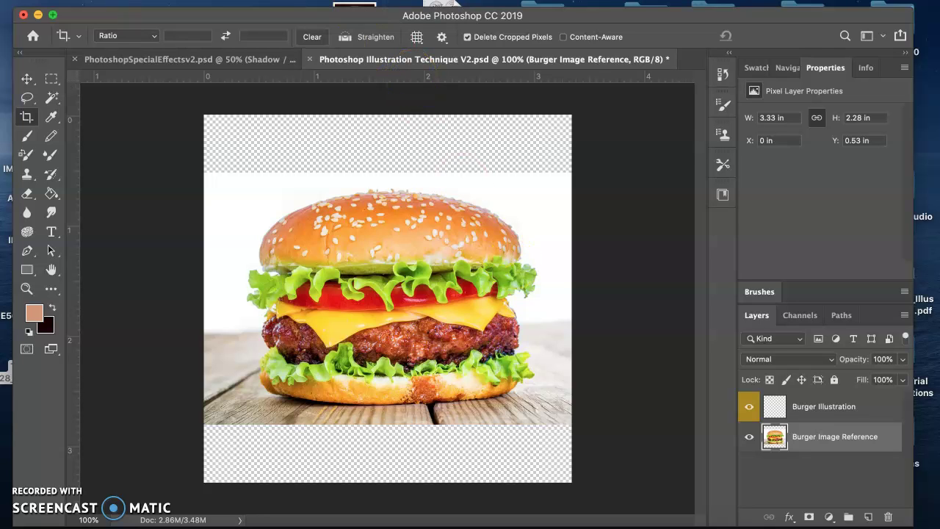
left_click(360, 0)
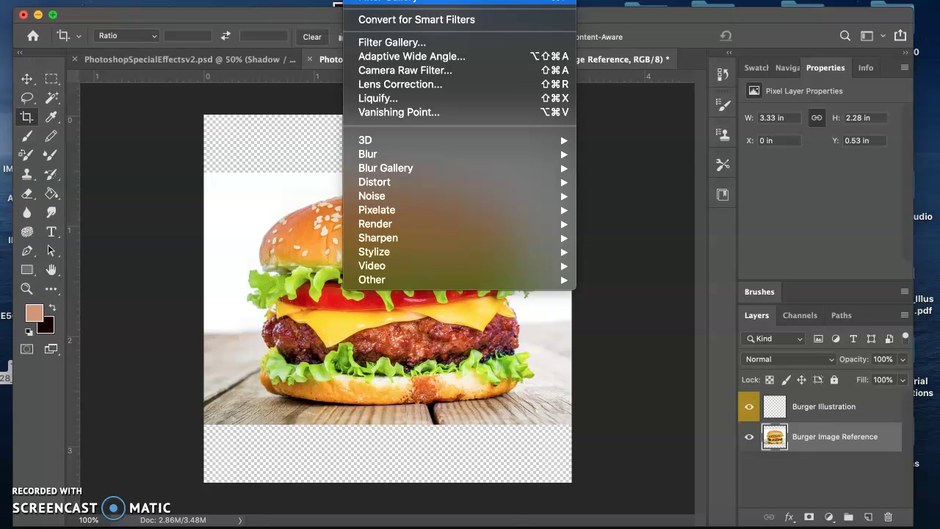
left_click(379, 42)
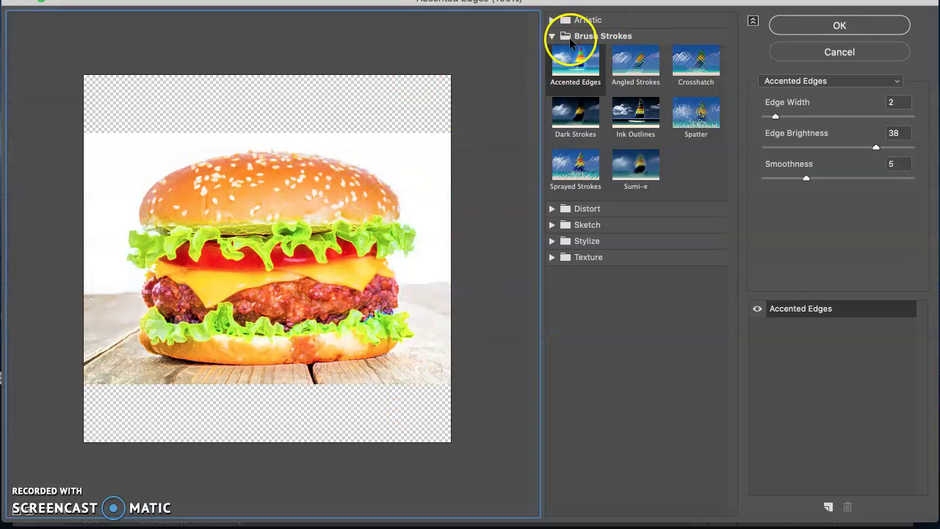
left_click(553, 22)
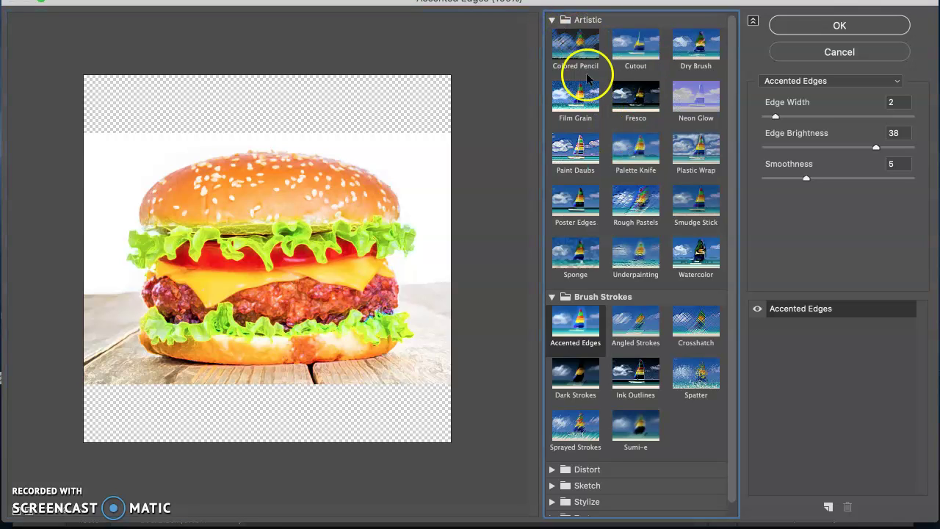
left_click(580, 48)
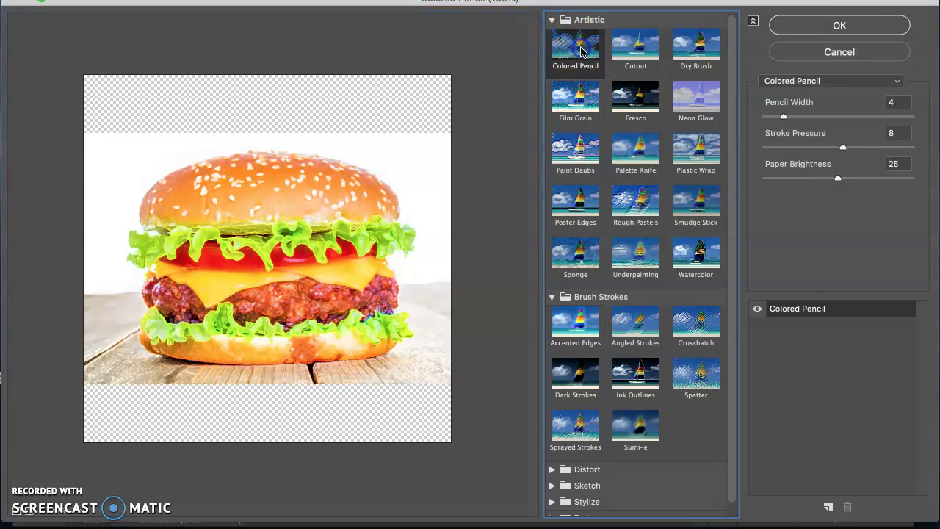
left_click(635, 48)
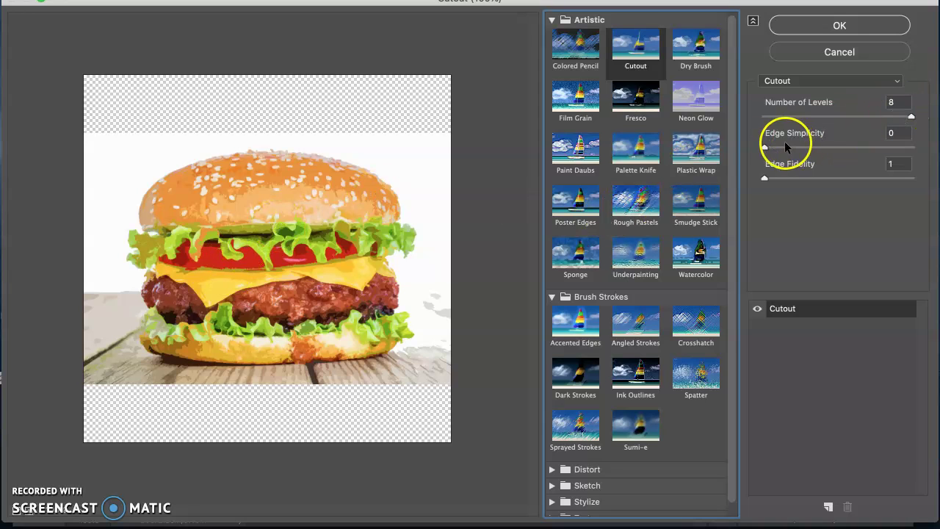
Apply the Cutout filter with Number of Levels 8, Edge Simplicity 5 and Edge Fidelity 3
left_click_drag(764, 147, 830, 147)
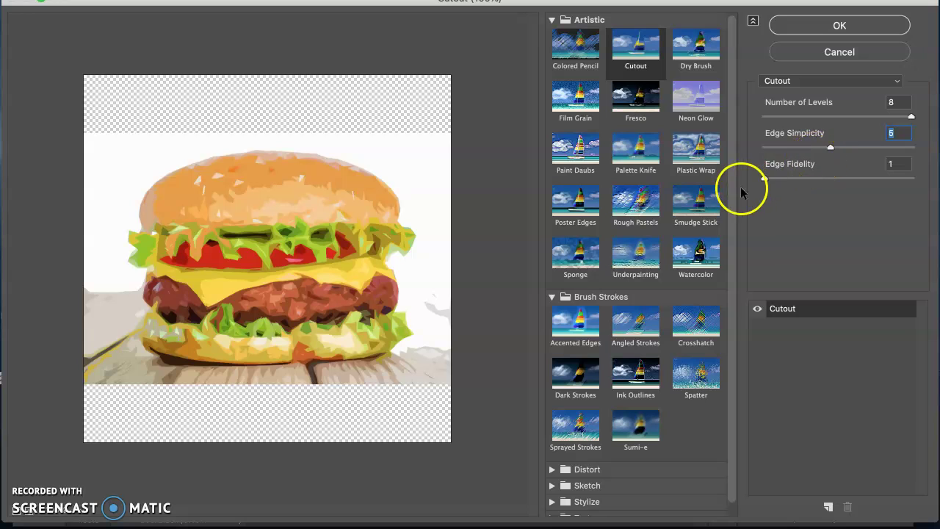
left_click_drag(243, 285, 260, 272)
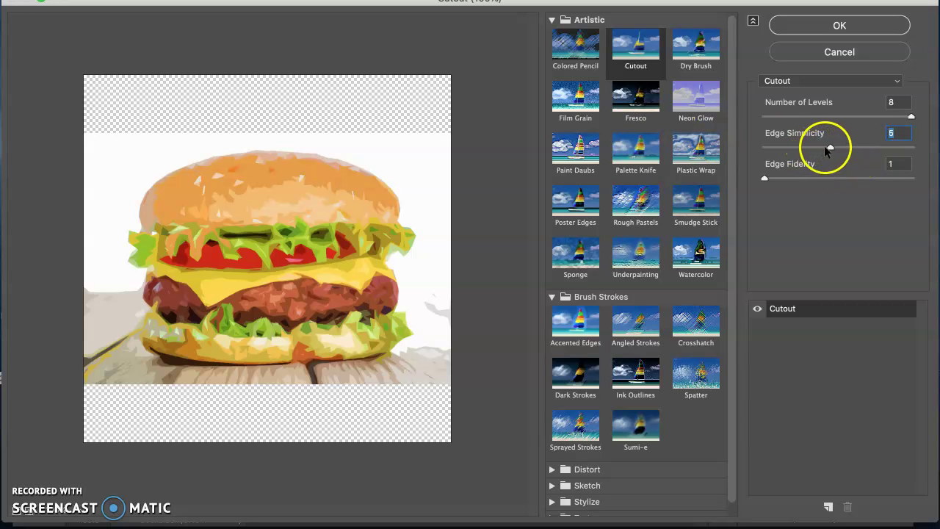
left_click_drag(765, 178, 883, 177)
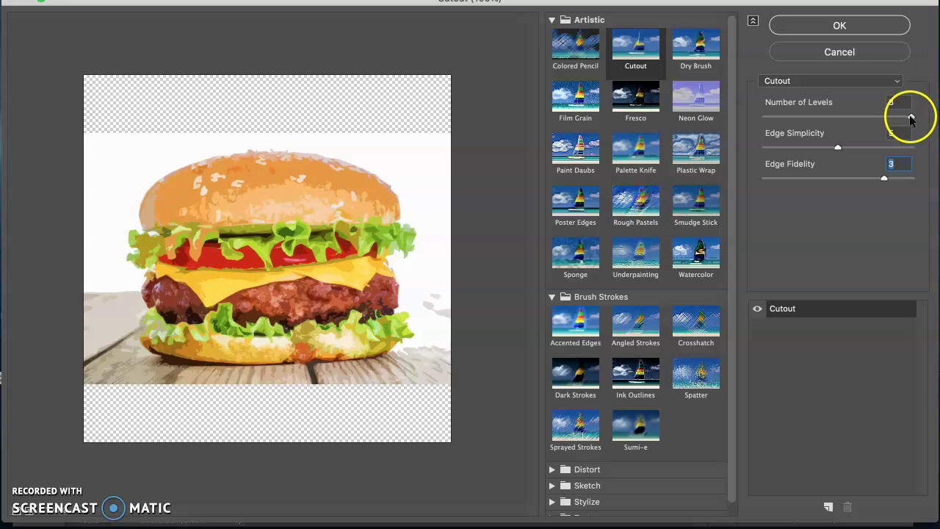
left_click_drag(911, 116, 774, 110)
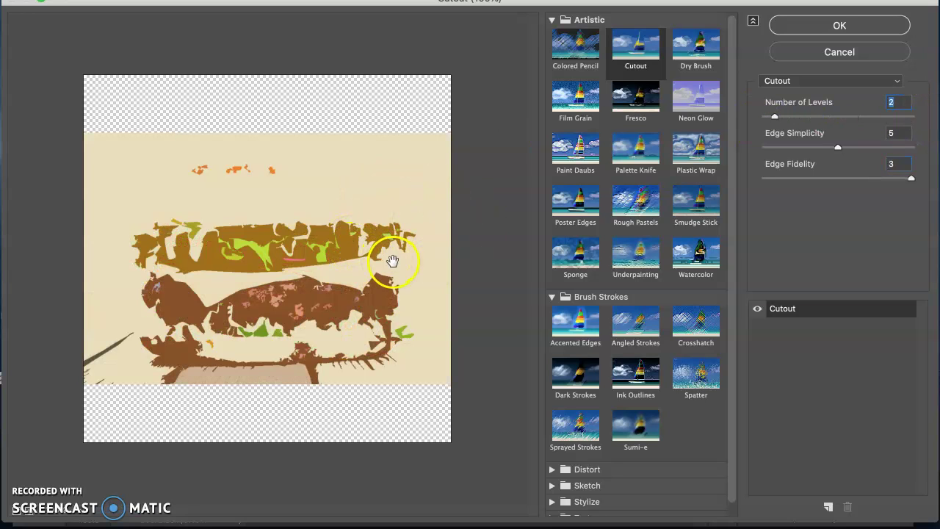
left_click_drag(775, 116, 915, 116)
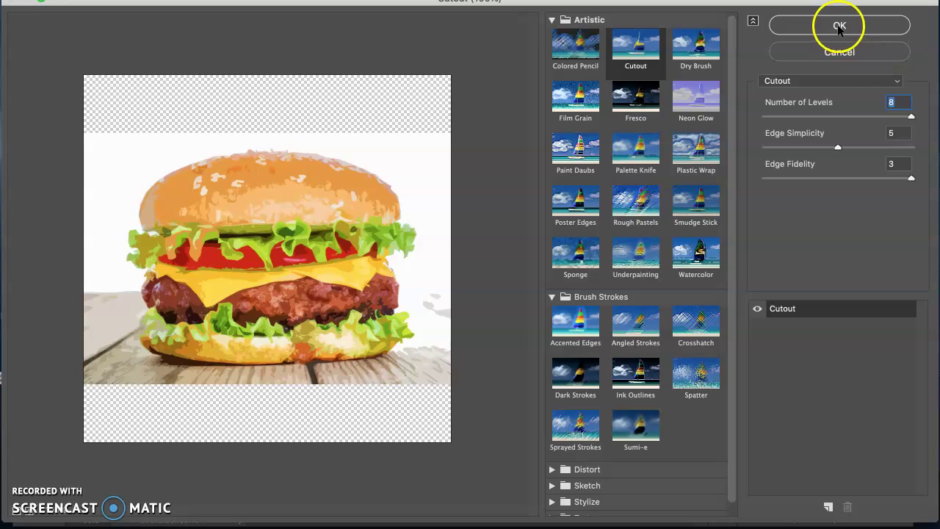
left_click_drag(360, 262, 353, 241)
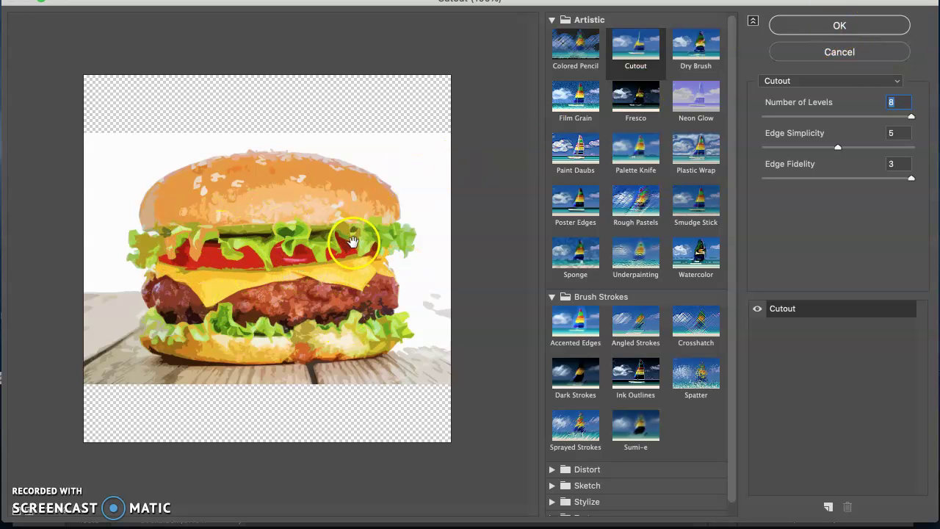
left_click(831, 27)
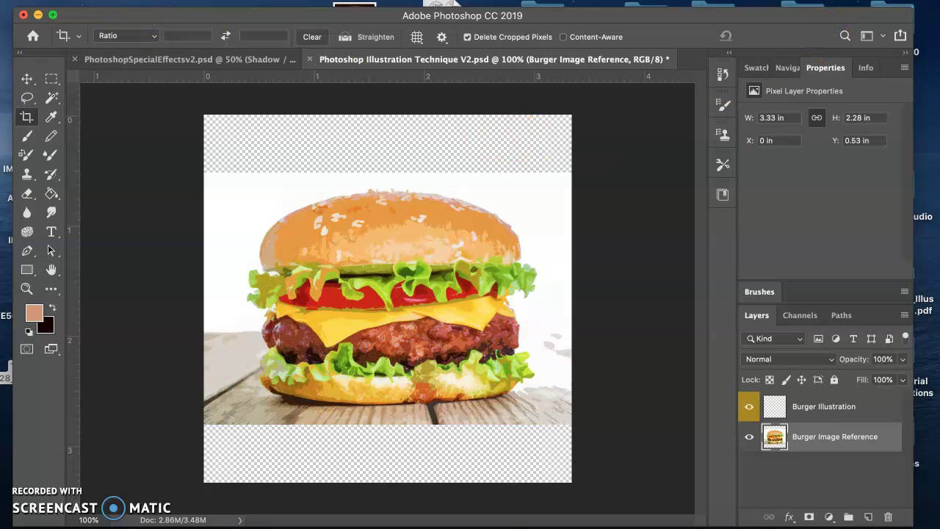
Start saving the document under the name Hamburger v1_Cutout, with the Desktop as the destination
left_click(129, 0)
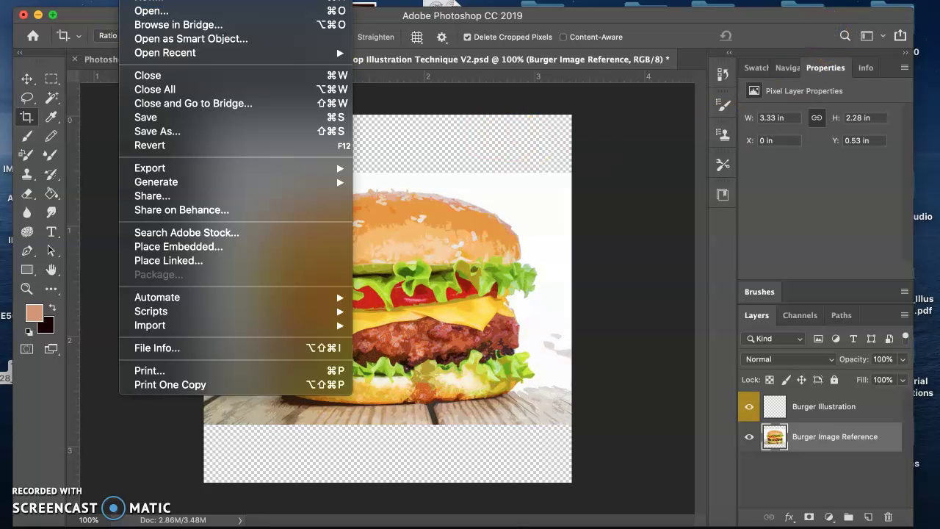
left_click(163, 129)
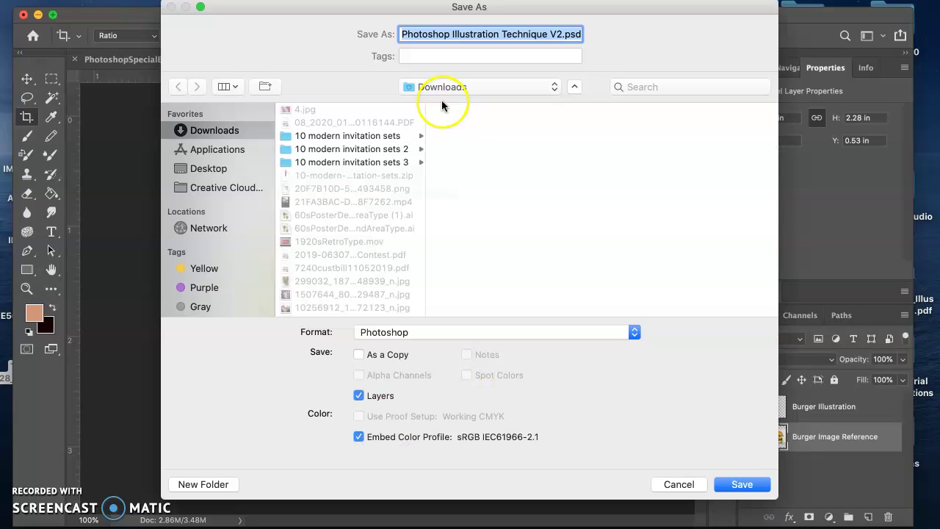
left_click(557, 35)
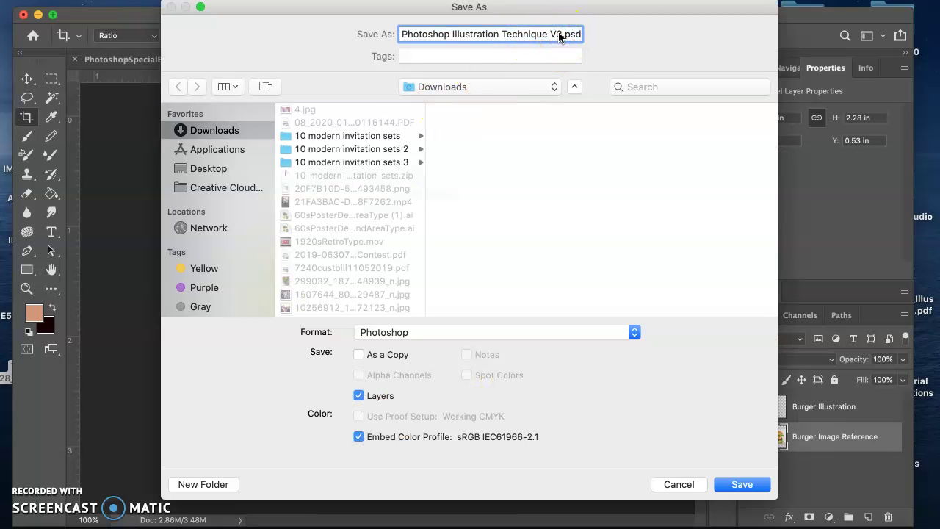
left_click_drag(560, 35, 403, 34)
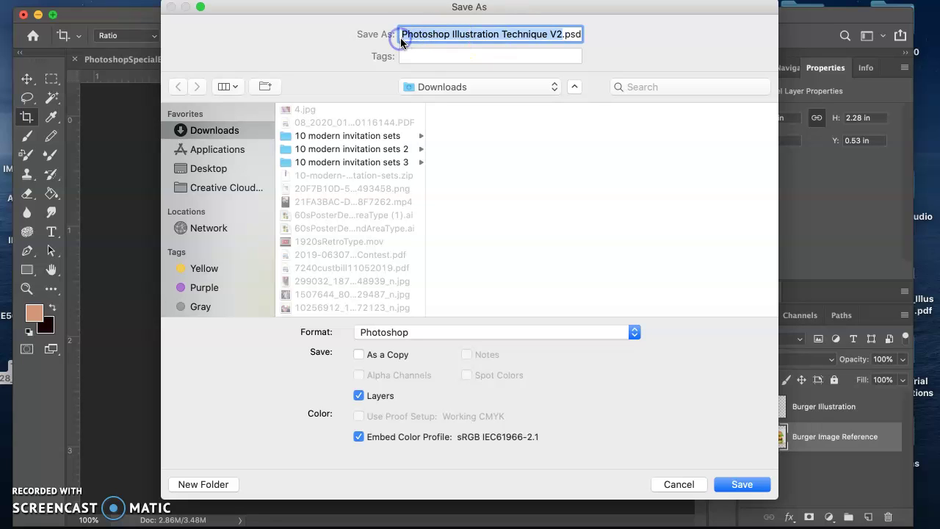
type("Hamburger v1_Cutout")
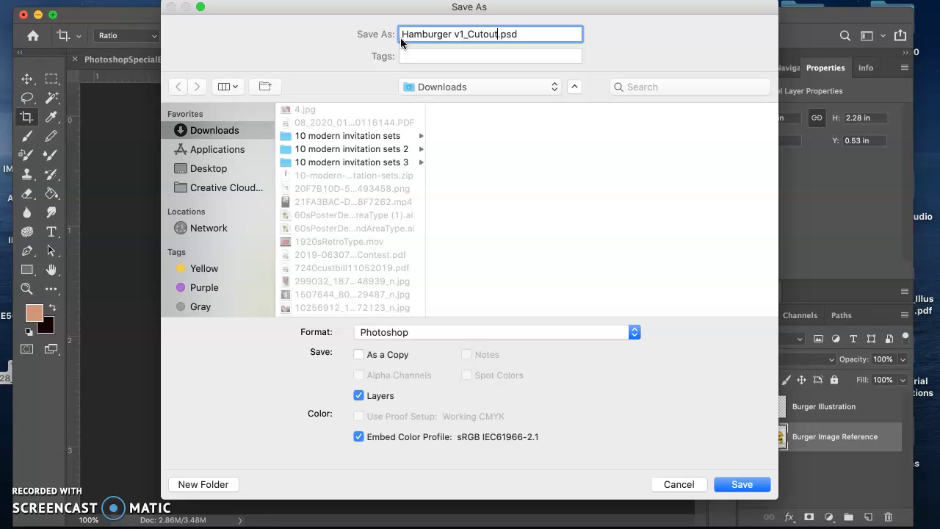
left_click(555, 89)
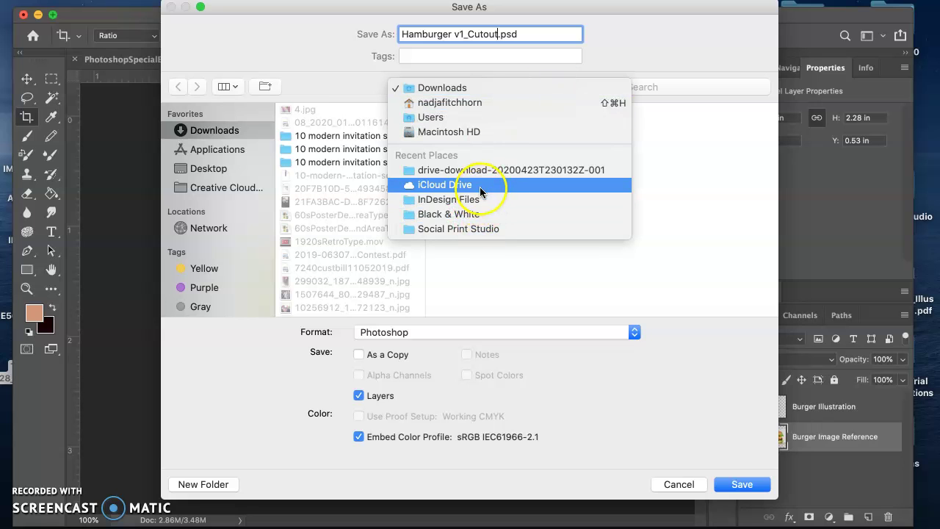
left_click(214, 170)
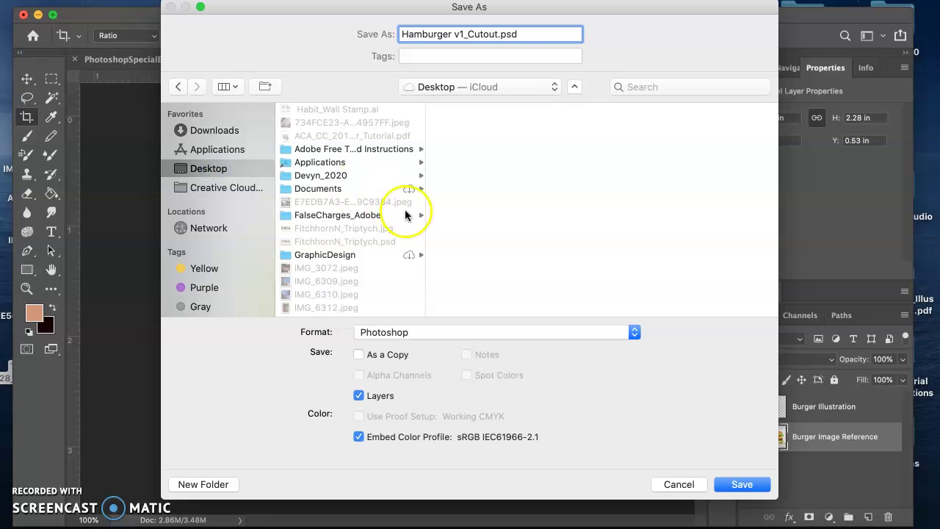
Save the copy in JPEG format at Maximum quality (12) with the Progressive option
left_click(634, 332)
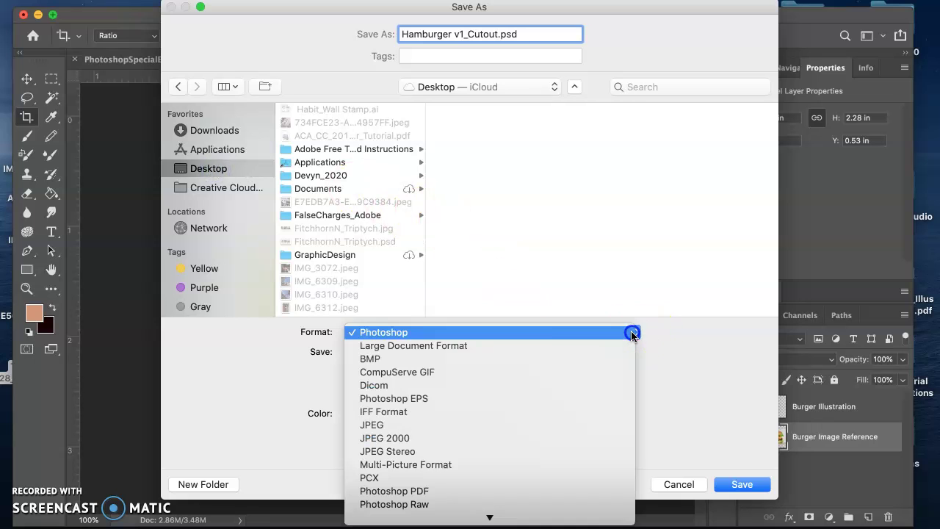
left_click(542, 425)
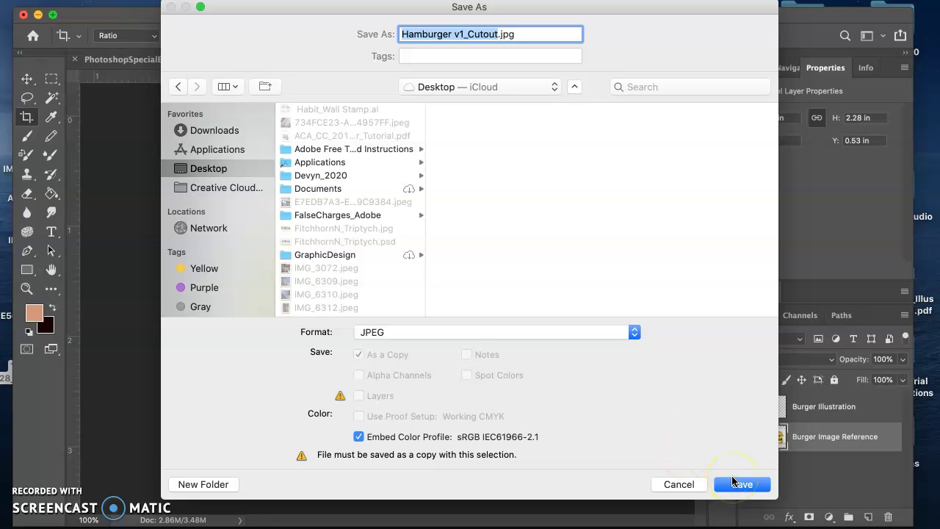
left_click(738, 485)
left_click(734, 487)
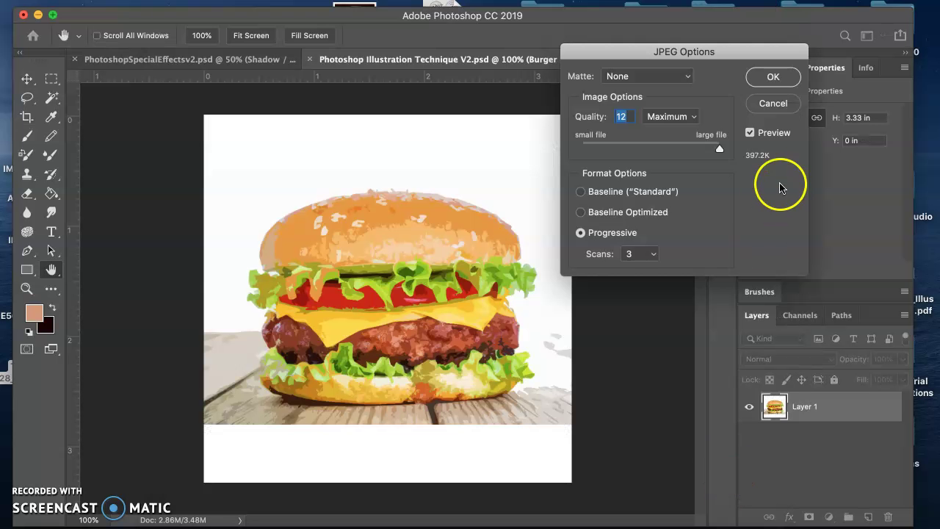
left_click(771, 80)
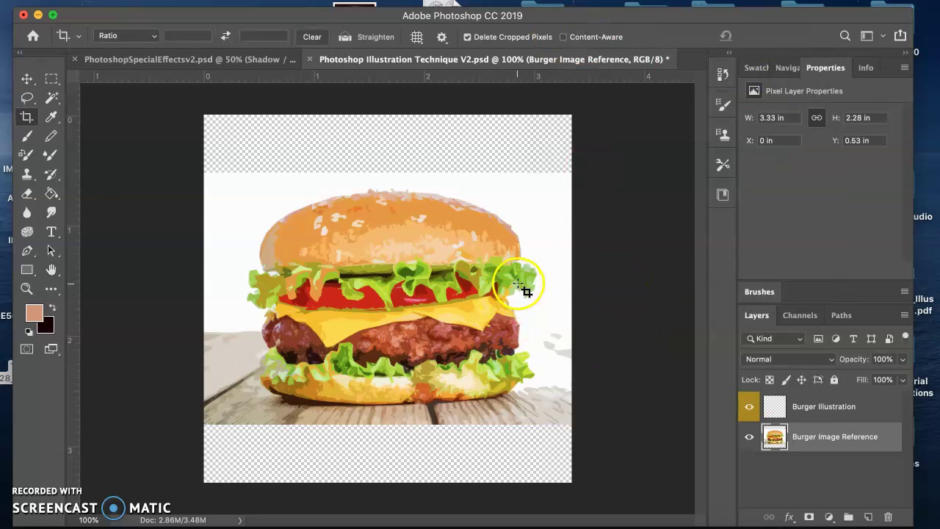
Revert the document to its Open state in the History, then collapse the history list
left_click(464, 1)
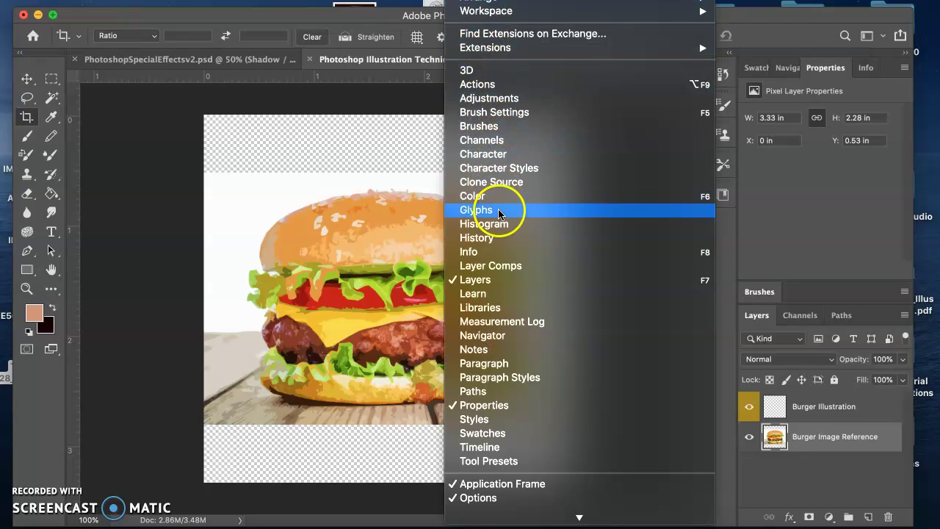
left_click(488, 237)
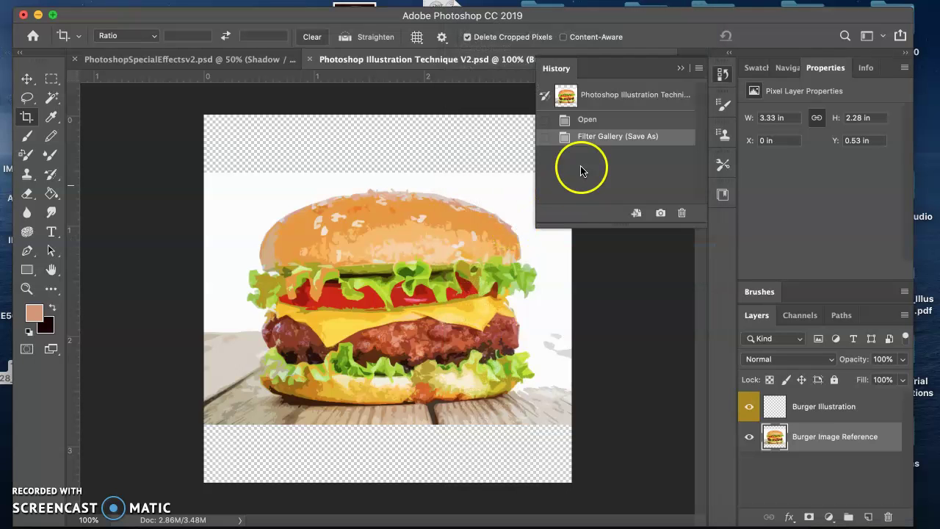
left_click(619, 121)
left_click(677, 69)
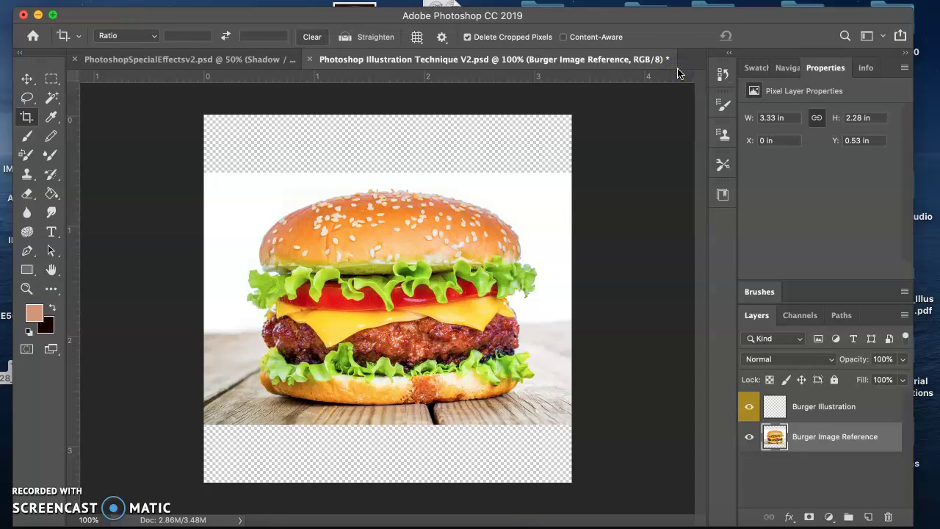
left_click(677, 72)
Reopen the Filter Gallery for the reference layer and preview the Film Grain filter with Grain set to 1
left_click(367, 0)
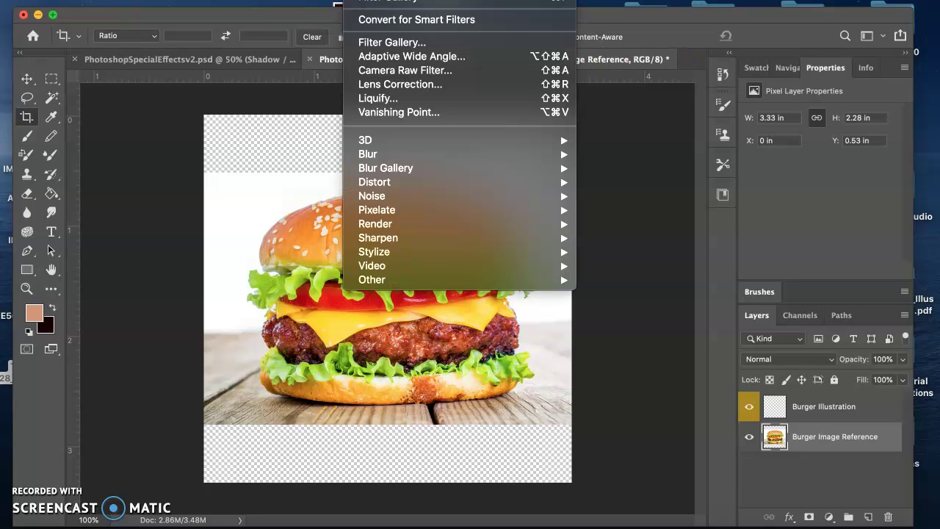
left_click(392, 42)
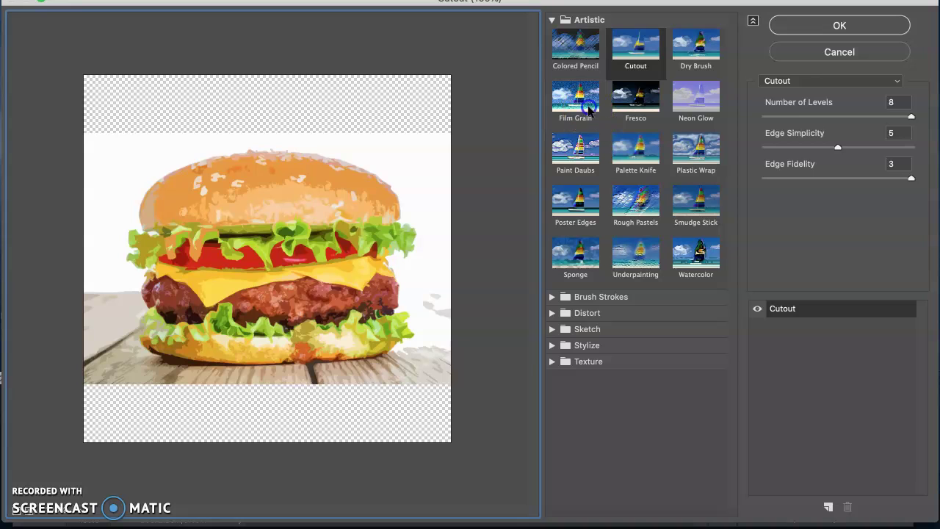
left_click(589, 110)
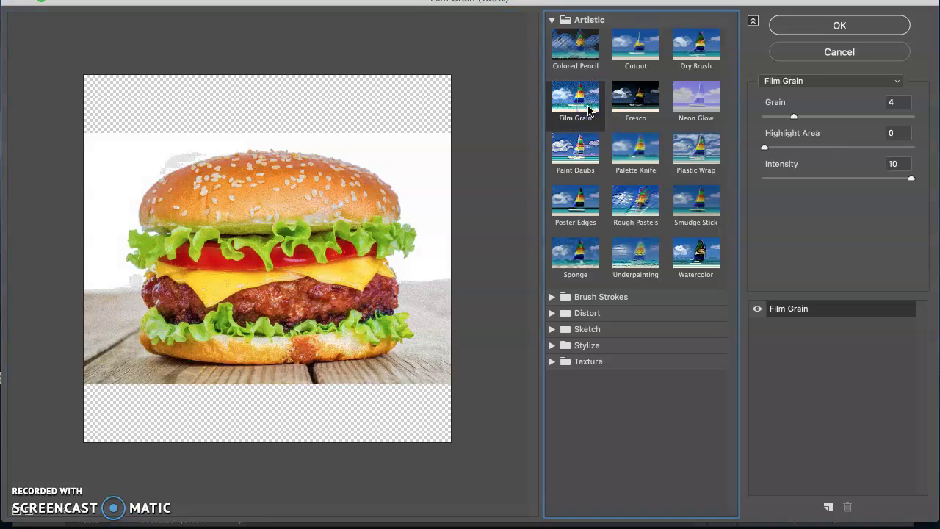
left_click_drag(795, 116, 770, 119)
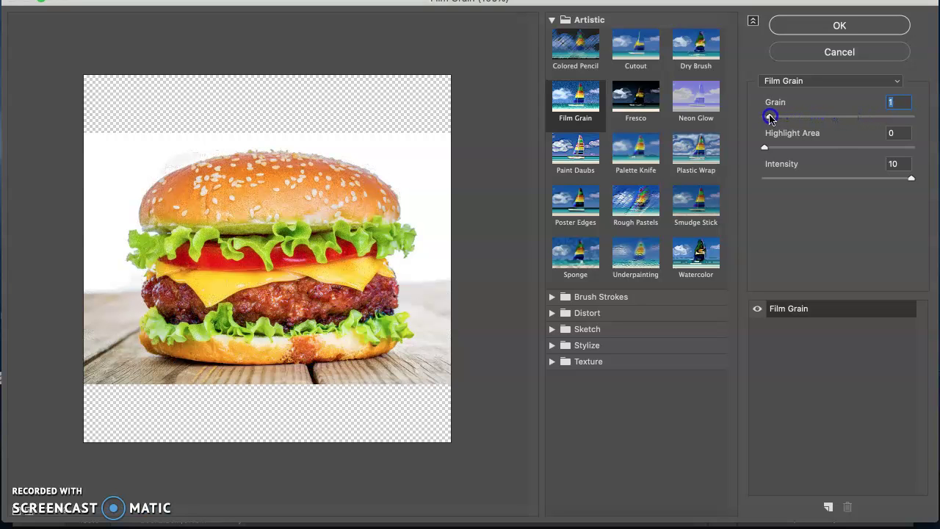
Preview the Paint Daubs filter with Brush Size 5 and Sharpness 27, and compare it with Palette Knife and Plastic Wrap
left_click(599, 166)
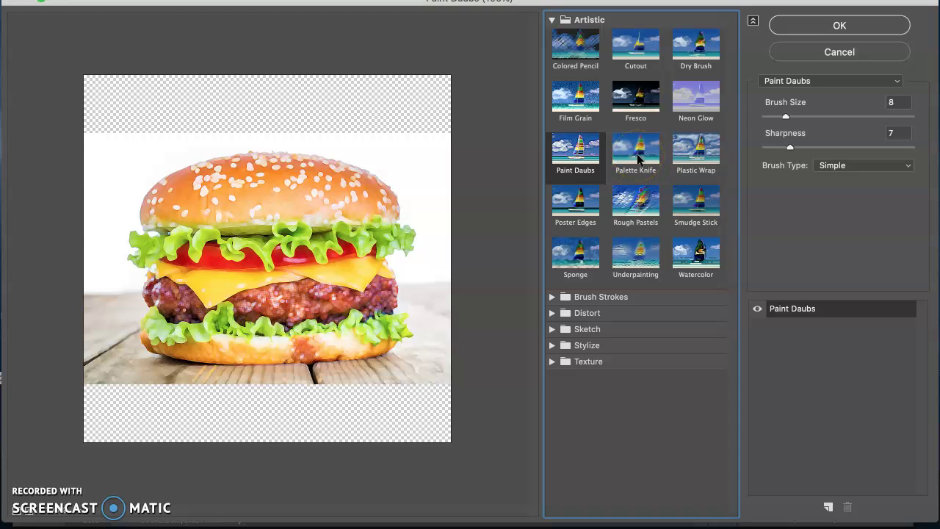
mouse_move(786, 116)
left_mouse_down()
mouse_move(841, 113)
mouse_move(777, 116)
mouse_move(866, 146)
left_mouse_up()
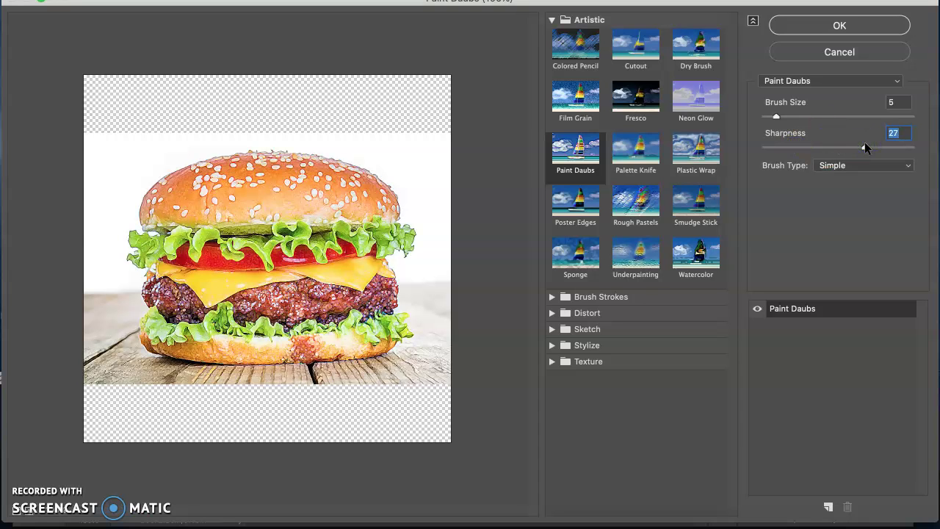
left_click(621, 152)
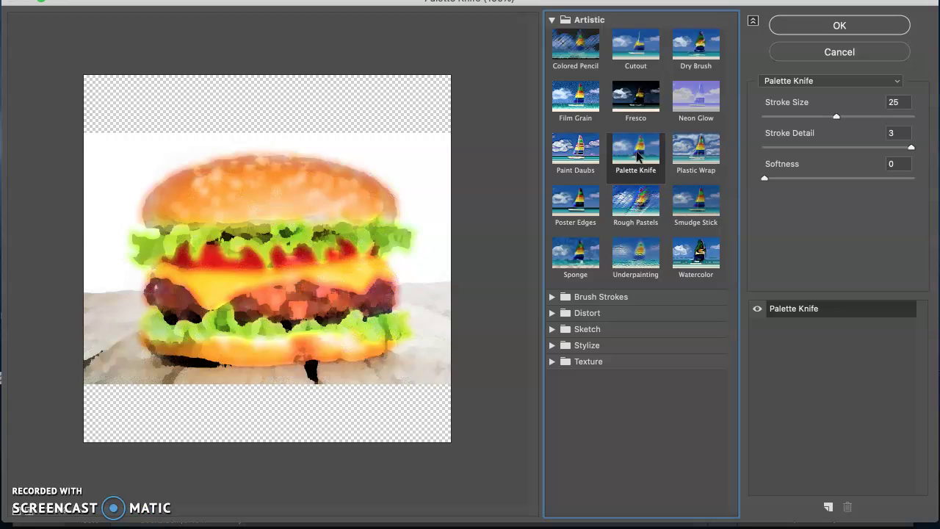
left_click(686, 150)
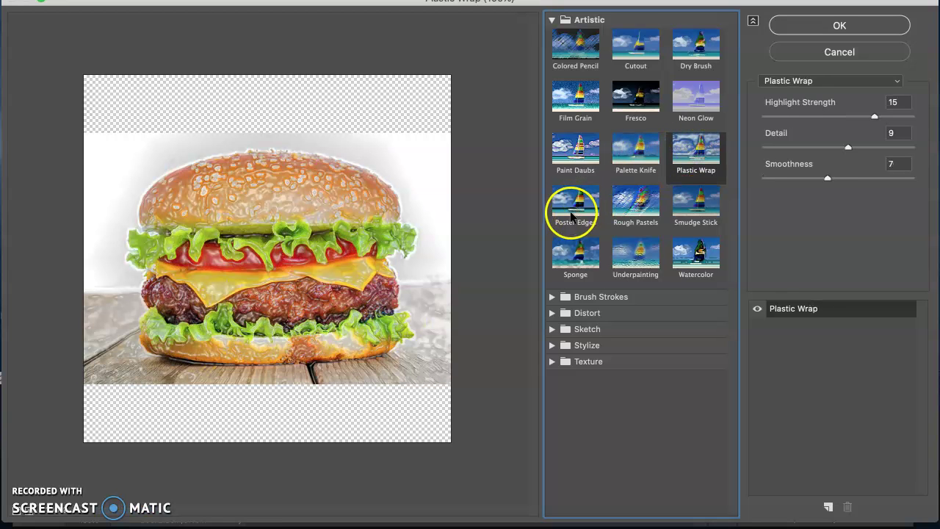
Preview the Poster Edges filter with Edge Thickness set to 9 and Edge Intensity set to 8
left_click(581, 211)
left_click_drag(767, 115, 895, 116)
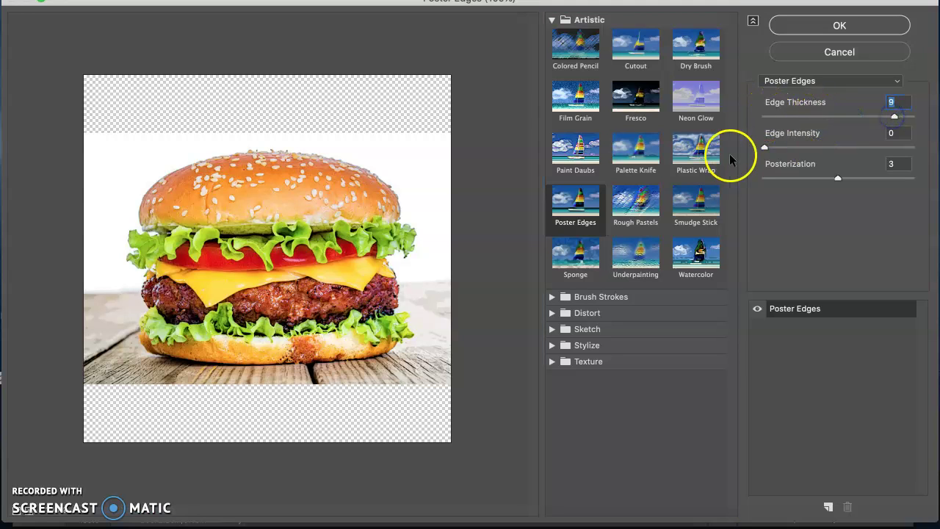
left_click_drag(783, 145, 864, 150)
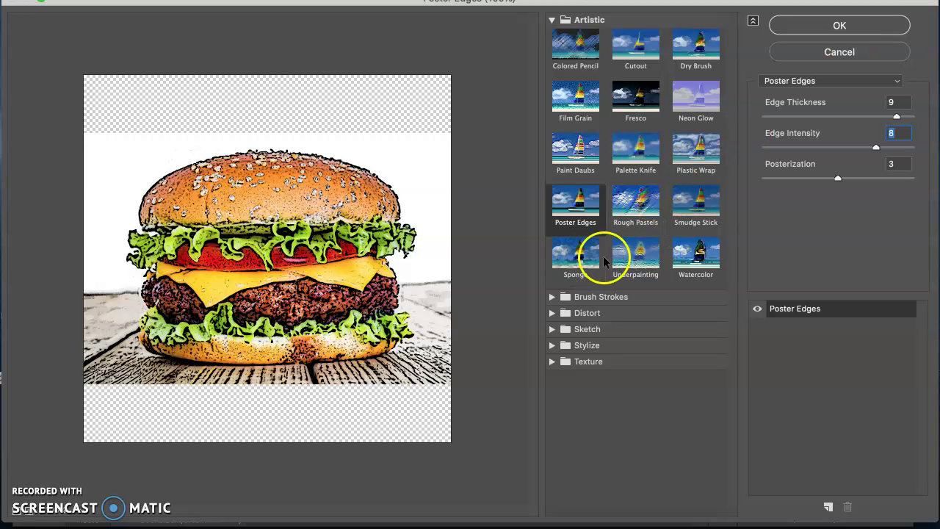
Expand the Brush Strokes filter category and preview the Angled Strokes filter on the burger
left_click(552, 298)
scroll(557, 313, "down", 1)
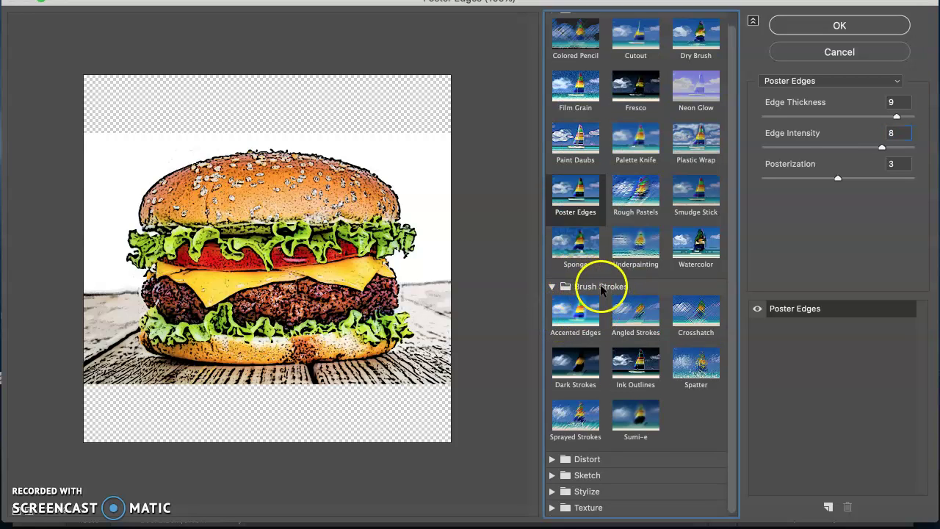
left_click(552, 286)
left_click(552, 297)
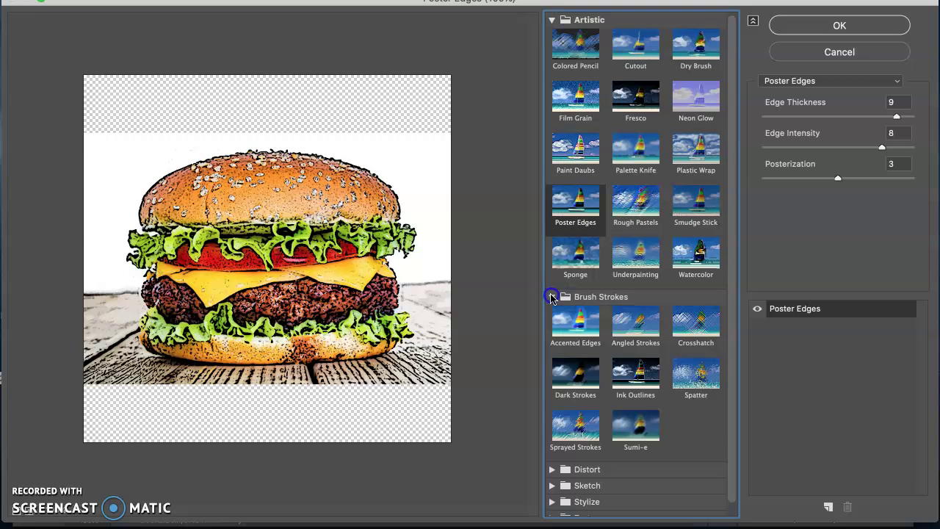
left_click(634, 329)
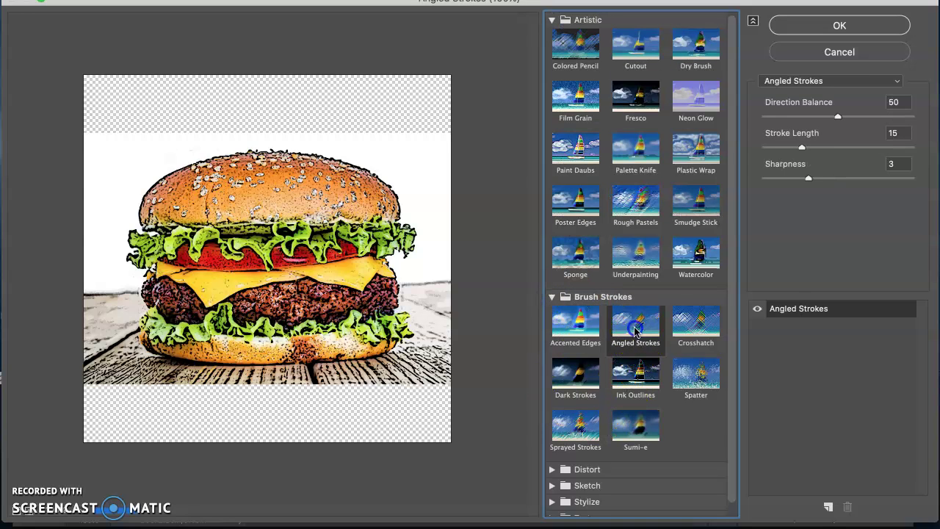
Preview the Crosshatch filter with Stroke Length 7, Sharpness 20 and Strength 1
left_click(692, 326)
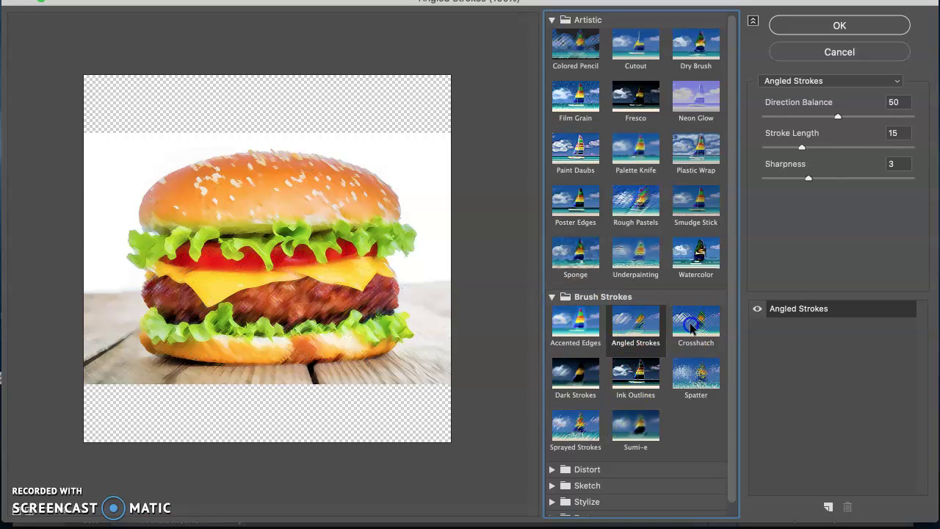
left_click(783, 116)
mouse_move(783, 116)
left_mouse_down()
mouse_move(845, 118)
mouse_move(777, 116)
left_mouse_up()
left_click_drag(808, 148, 919, 149)
mouse_move(766, 178)
left_mouse_down()
mouse_move(830, 181)
mouse_move(777, 177)
left_mouse_up()
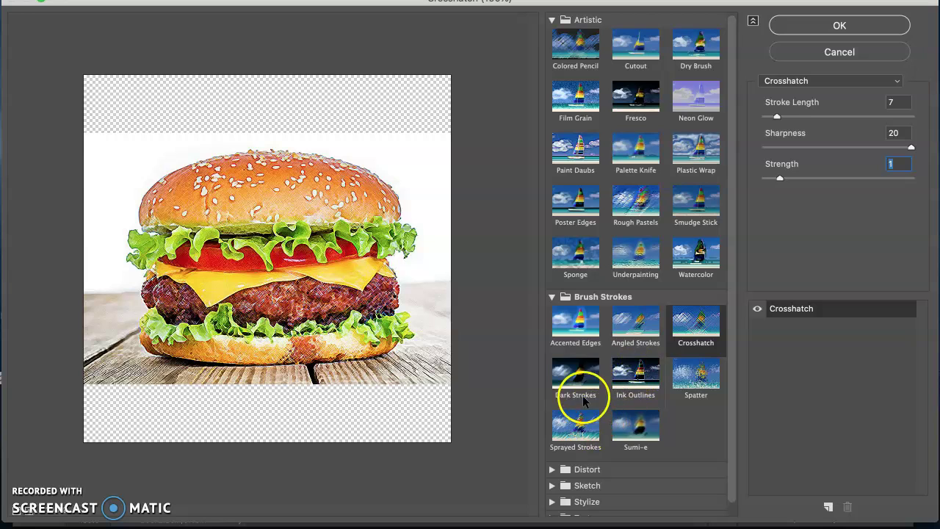
Choose the Ink Outlines filter and set its Light Intensity to 29
left_click(653, 381)
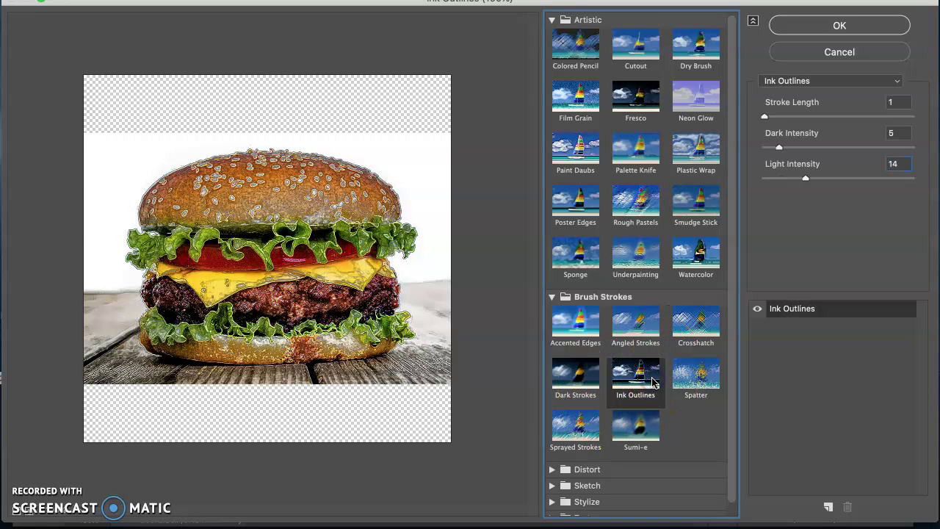
left_click(781, 193)
left_click(777, 147)
left_click_drag(806, 178, 849, 181)
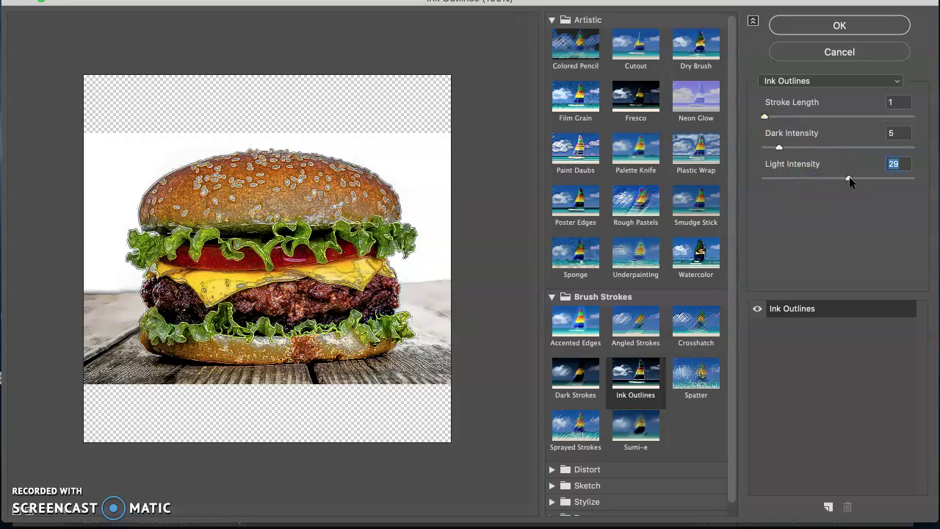
left_click(769, 140)
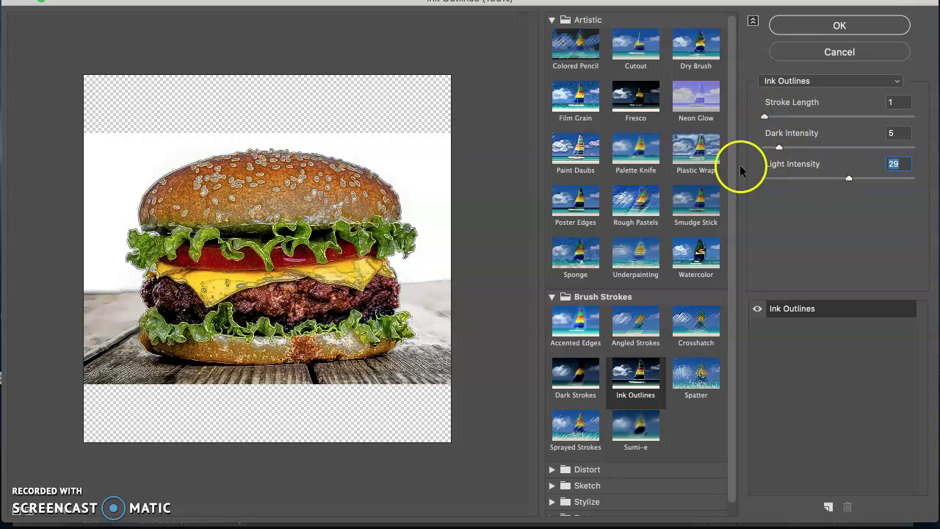
Expand the Distort category to view its filters, and apply the Ink Outlines filter to the reference layer
scroll(566, 466, "down", 1)
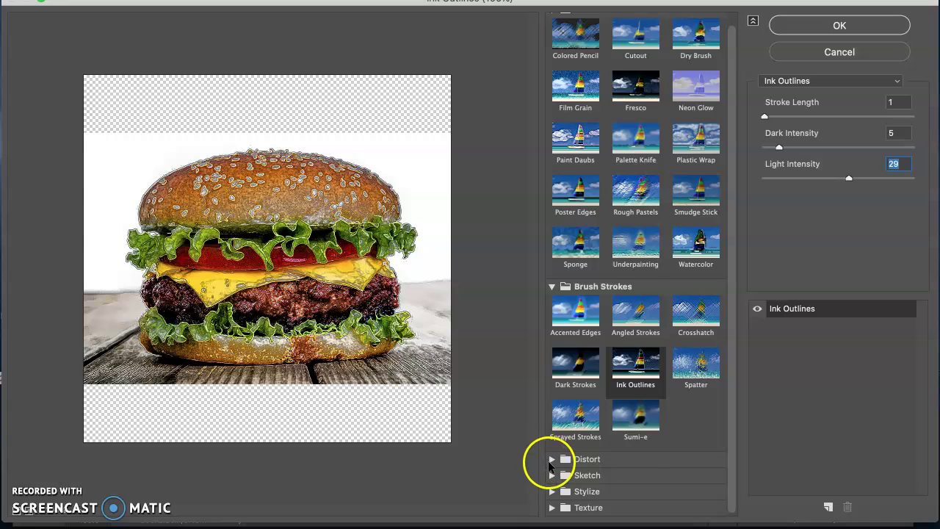
left_click(551, 459)
scroll(577, 466, "down", 3)
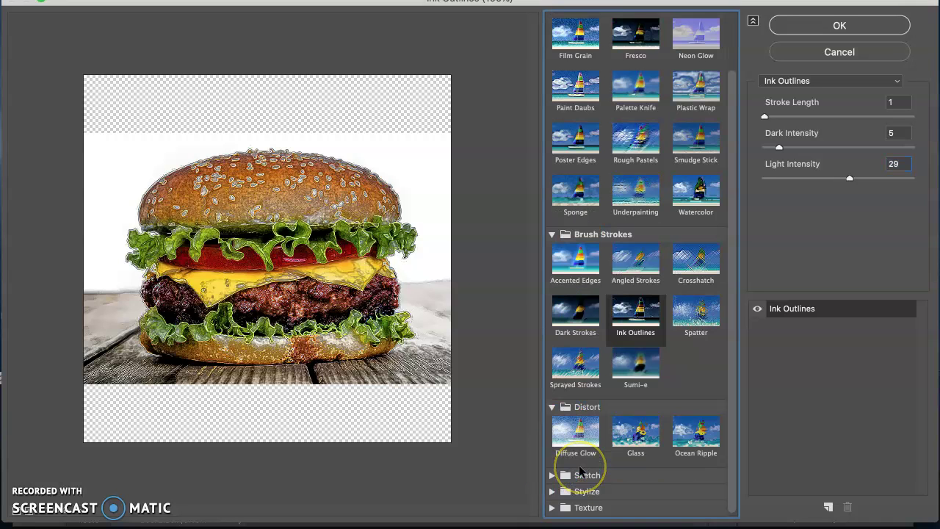
scroll(577, 465, "up", 5)
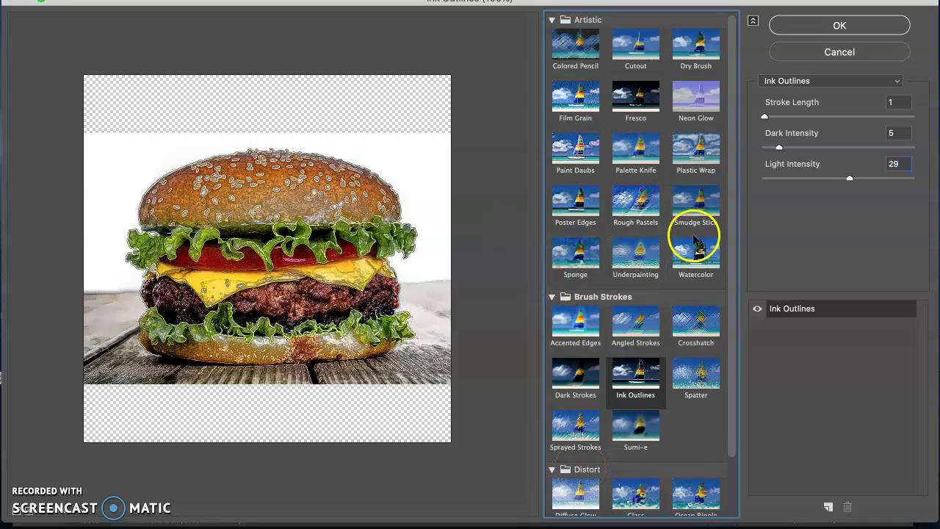
left_click(846, 26)
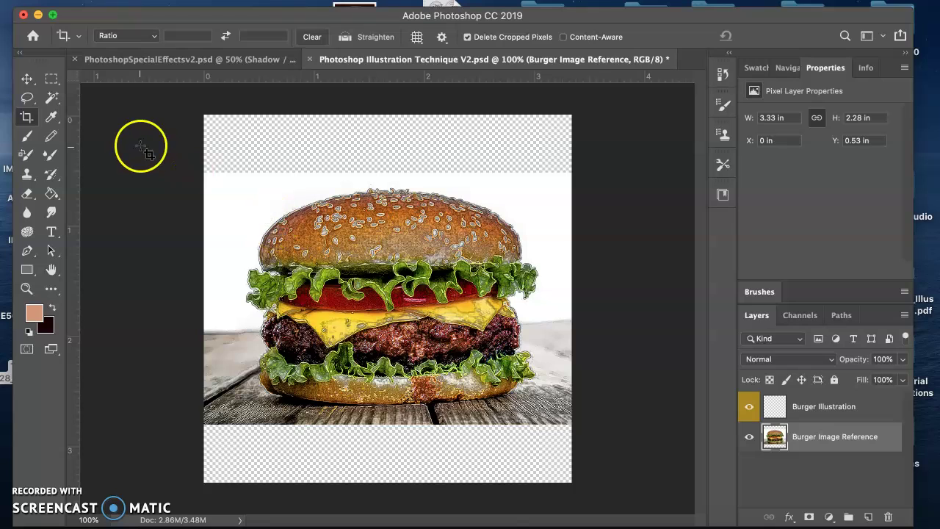
Crop the canvas to the upper and lower edges of the burger photo, removing the transparent bands
left_click(26, 122)
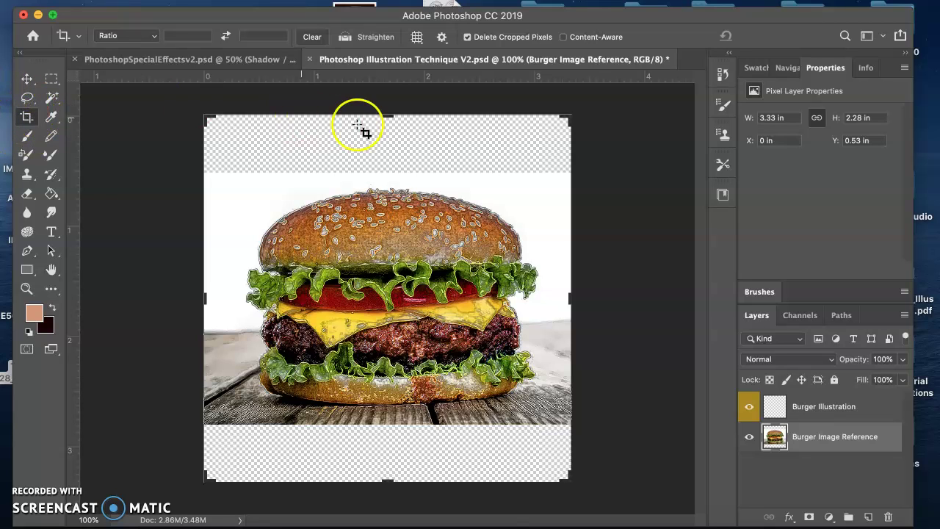
left_click_drag(384, 120, 386, 145)
left_click_drag(386, 456, 389, 423)
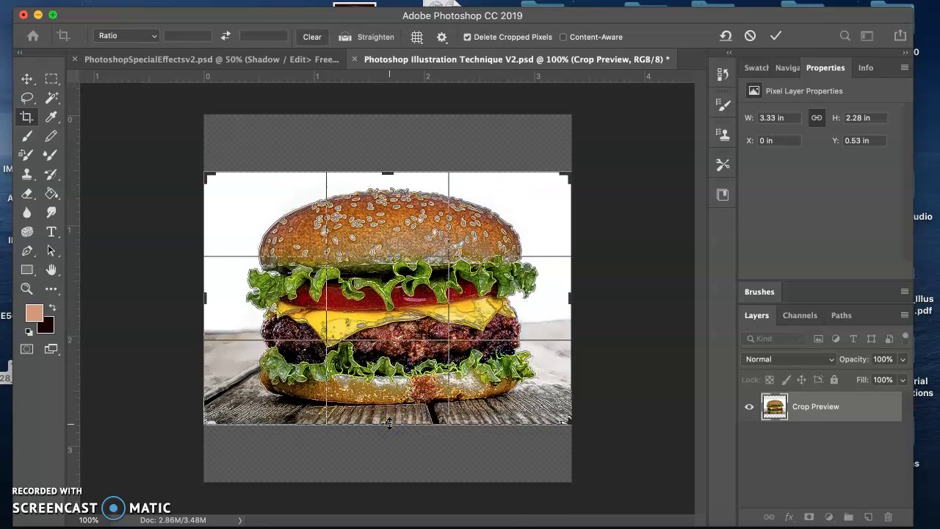
key("Return")
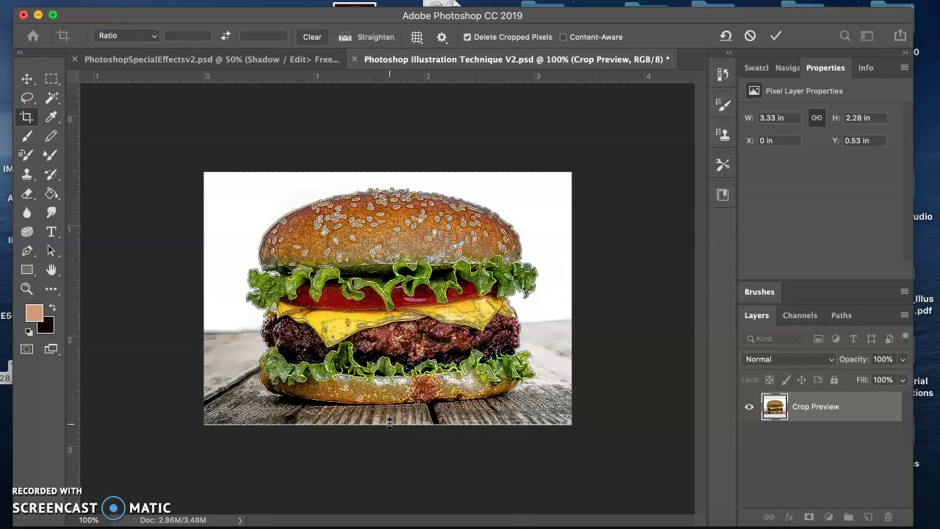